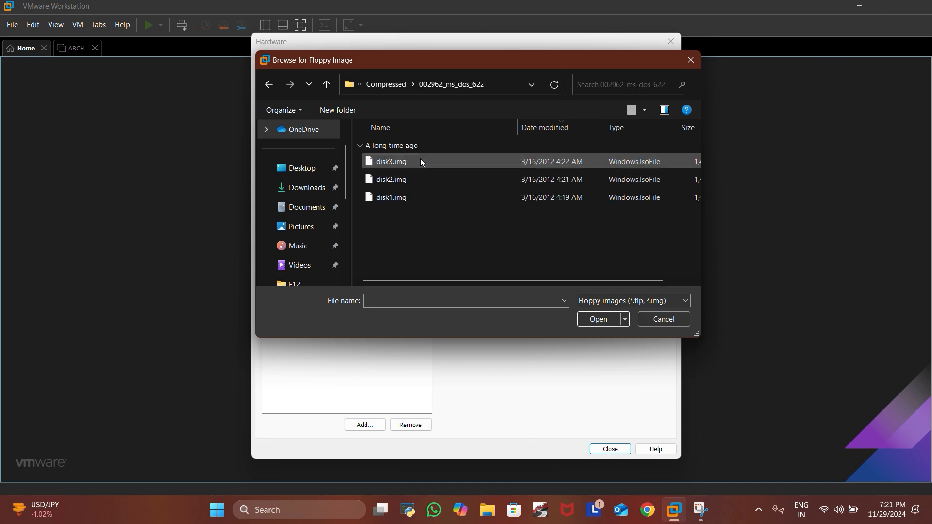
Step: Use disk1.img as the new virtual machine's floppy image and finish creating the MS-DOS virtual machine
click(421, 195)
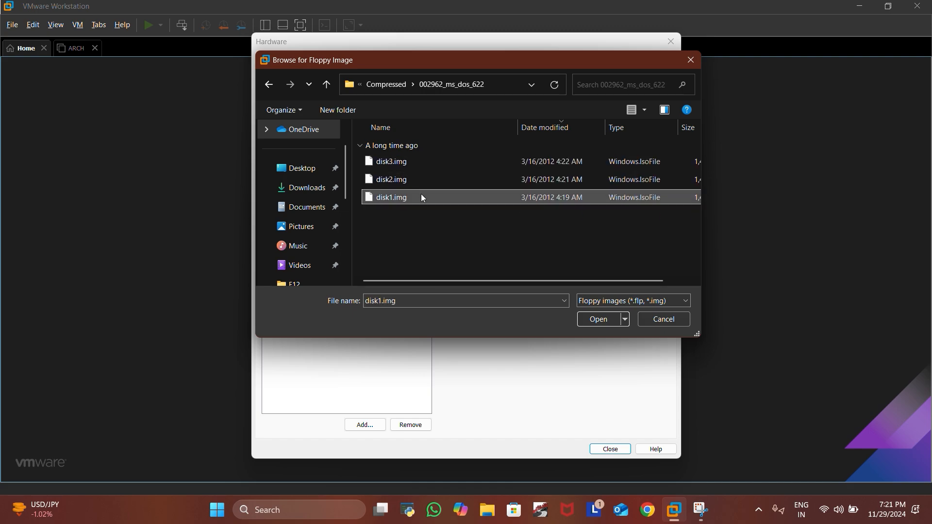
double_click(422, 195)
click(606, 449)
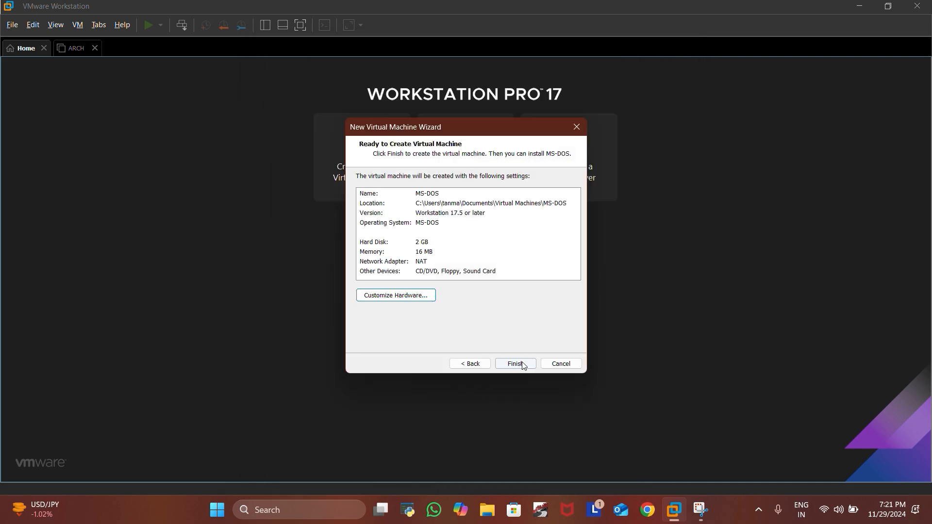
click(522, 363)
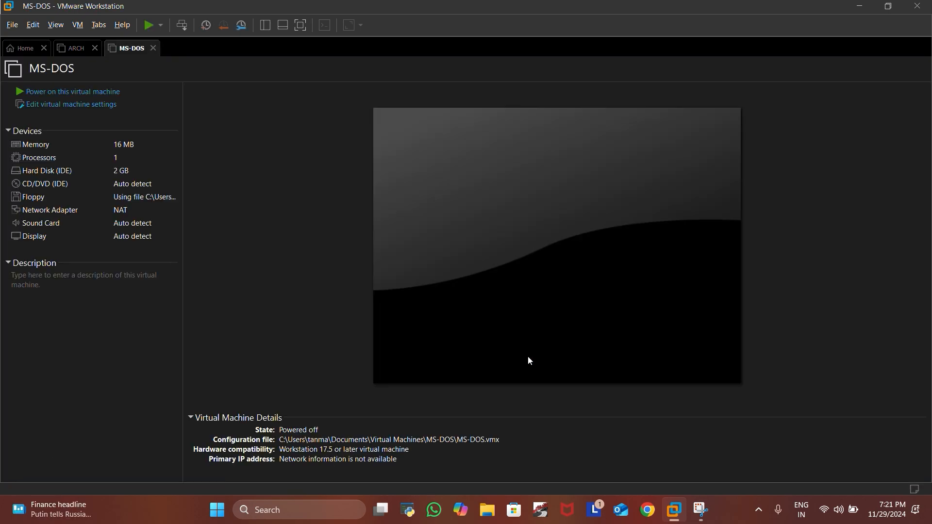
Step: Power on the MS-DOS virtual machine in full screen, agreeing to try connecting the ide1:0 device at every power-on
click(136, 93)
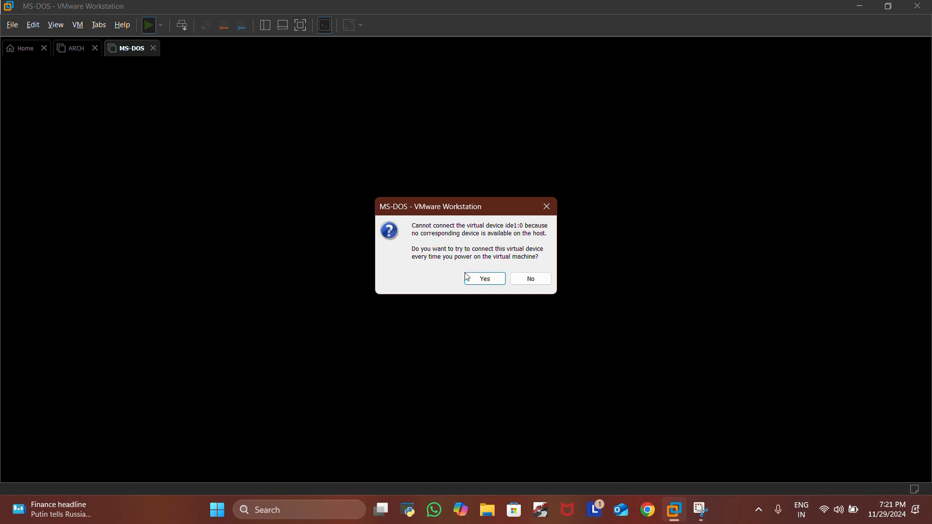
click(485, 278)
click(302, 26)
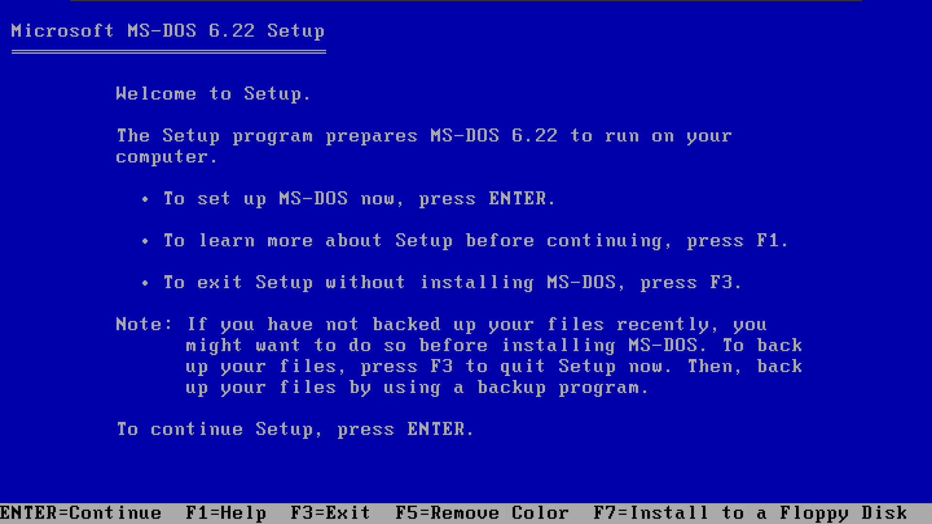
Step: Start MS-DOS 6.22 Setup, configure the unallocated disk space as recommended and restart the machine
key(Return)
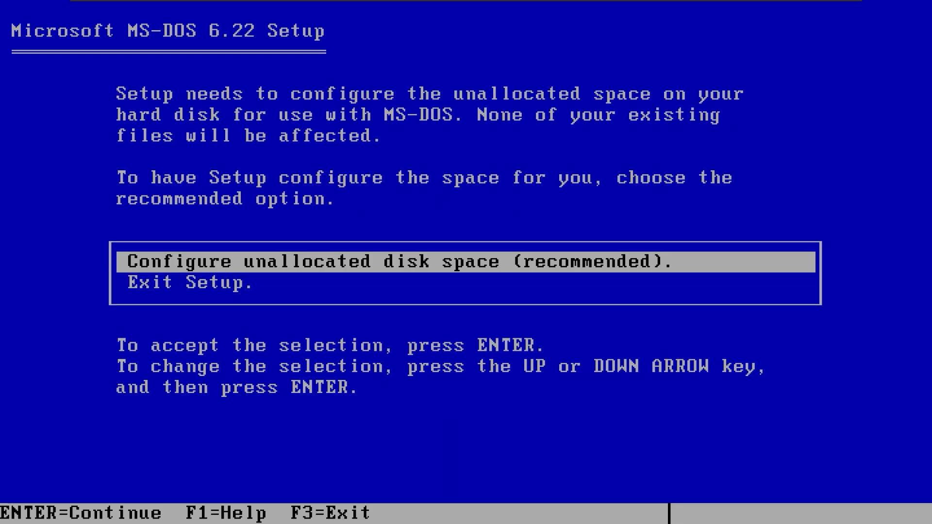
key(Return)
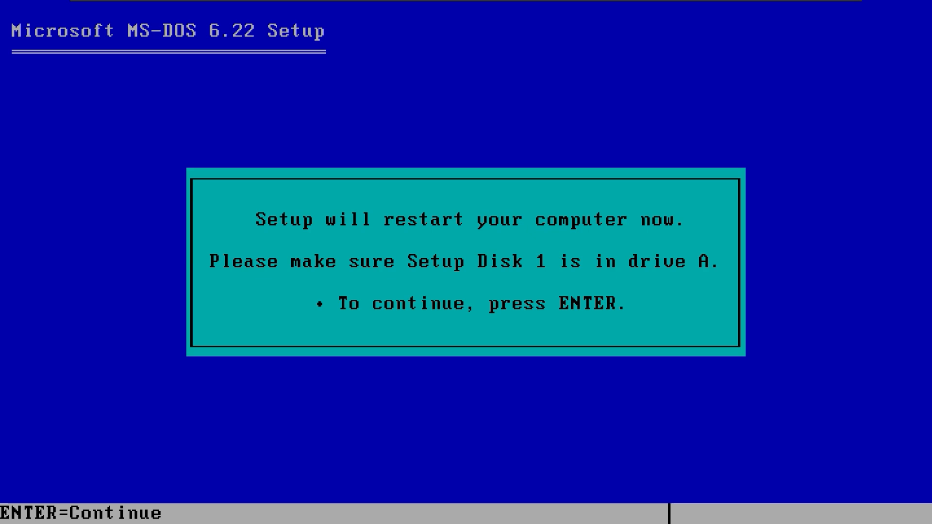
key(Return)
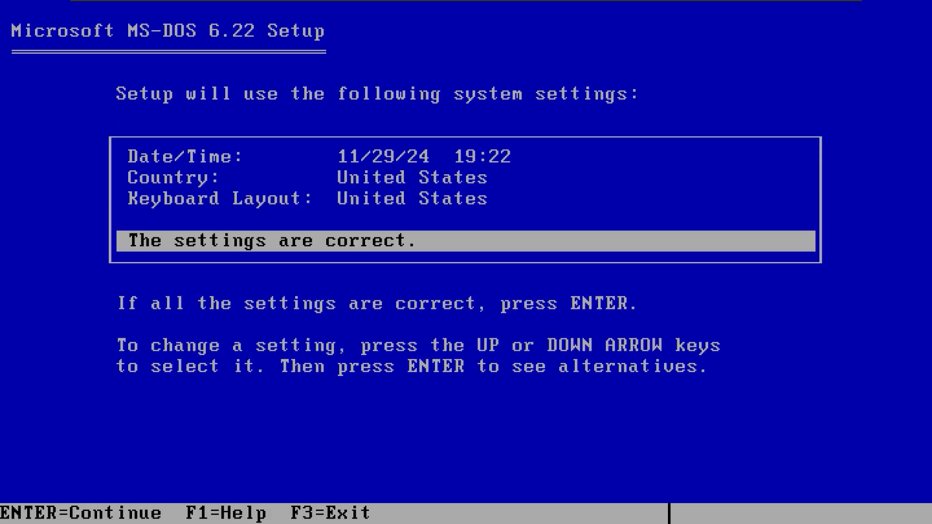
Step: Accept the date, country and keyboard layout settings in Setup and proceed with the installation
key(Up)
key(Up)
key(Up)
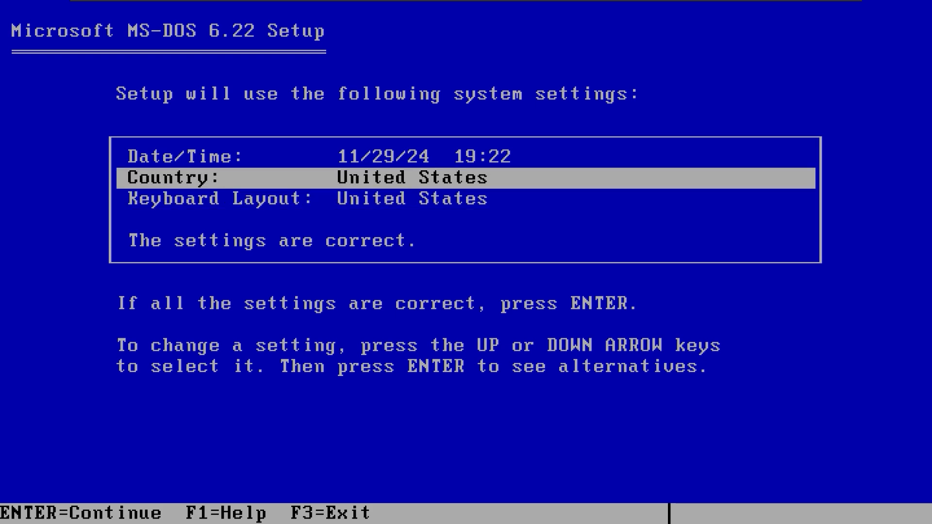
key(Down)
key(Down)
key(Down)
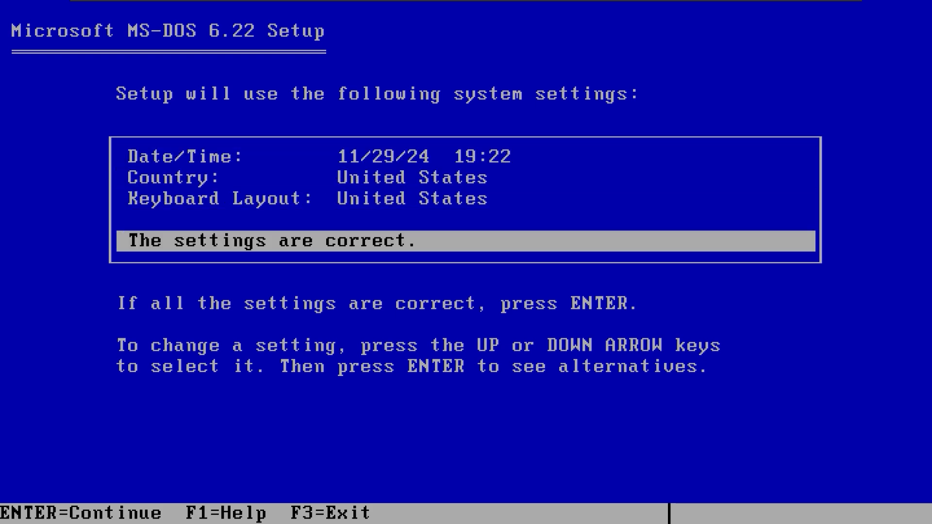
key(Return)
key(Return)
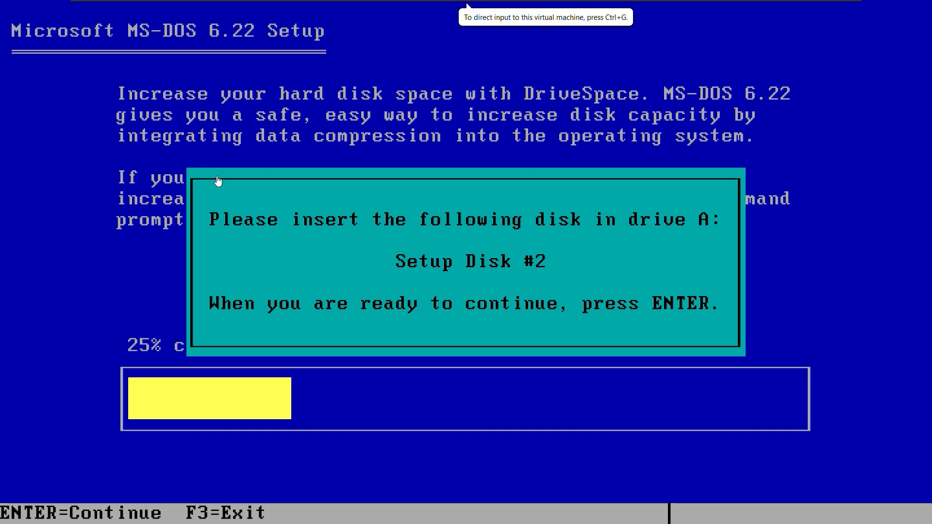
Step: Change the virtual machine's floppy image to disk2.img and continue Setup
mouse_move(467, 4)
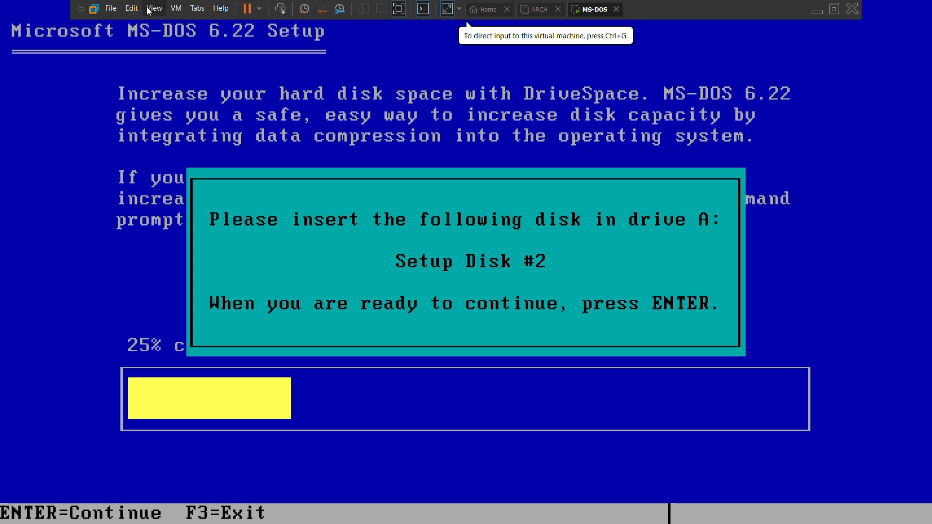
click(175, 8)
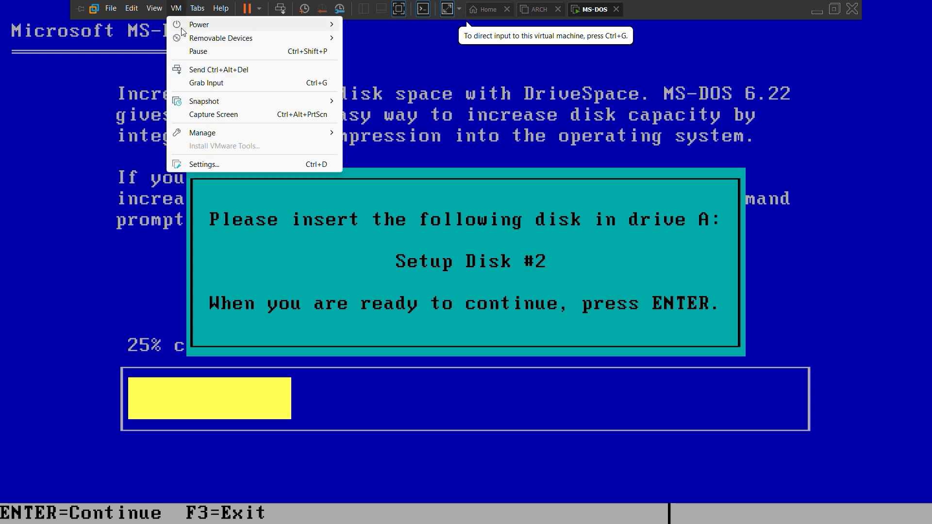
mouse_move(186, 39)
mouse_move(405, 42)
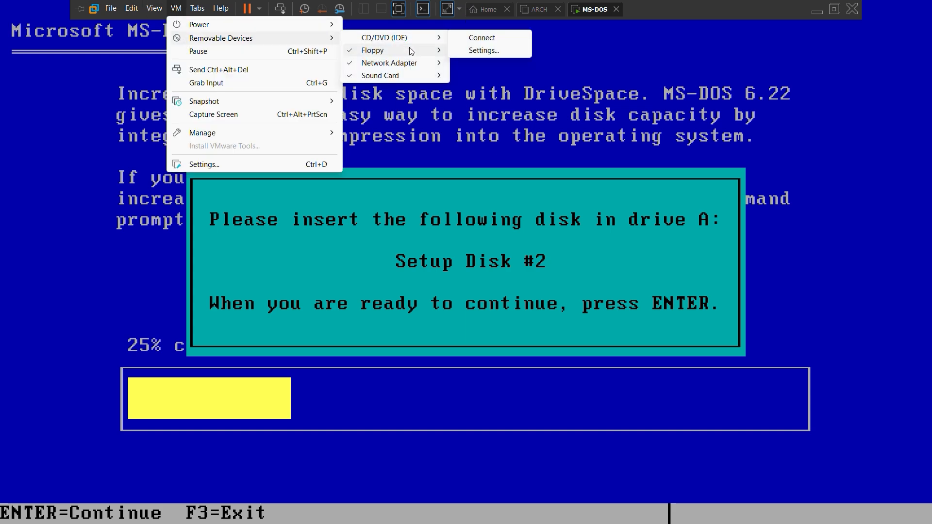
click(479, 64)
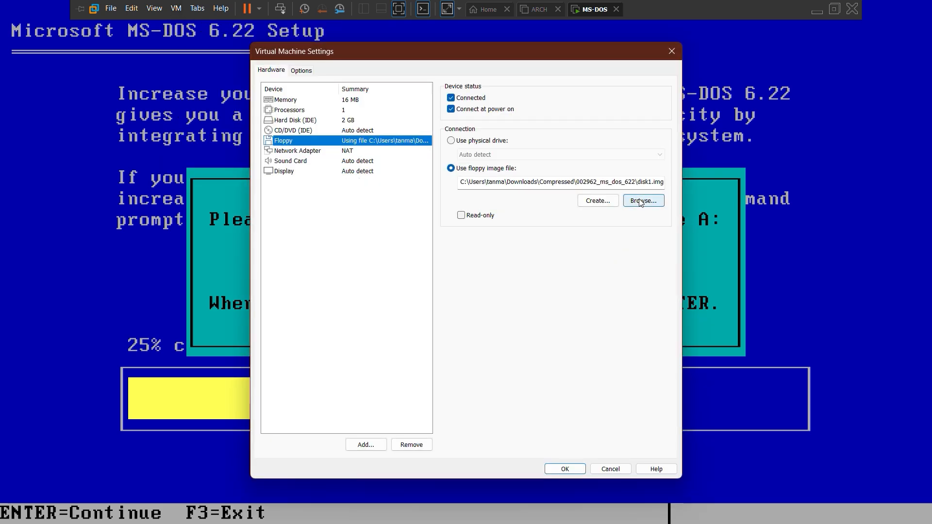
click(641, 200)
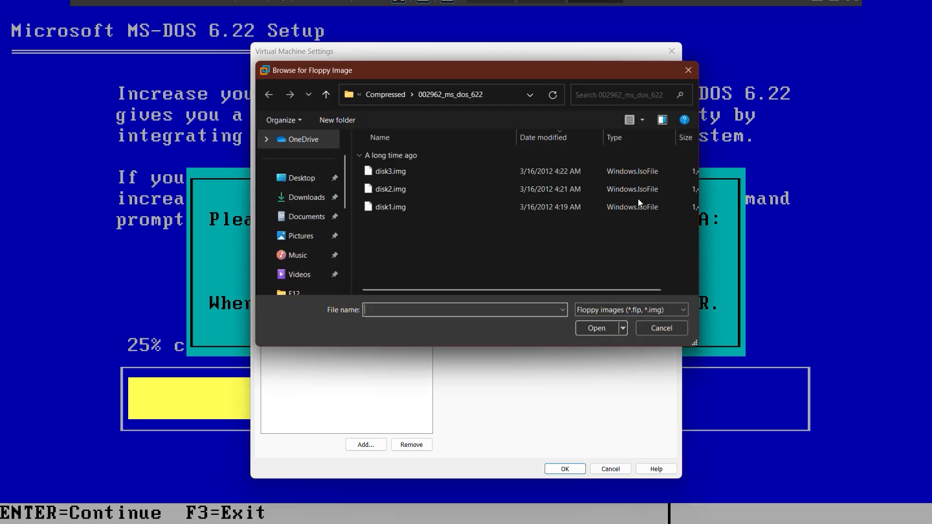
double_click(434, 189)
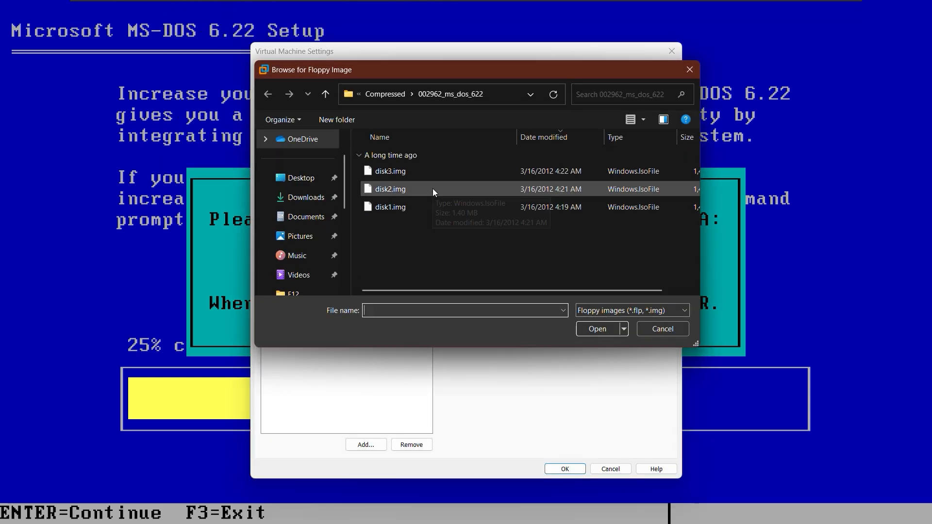
click(563, 468)
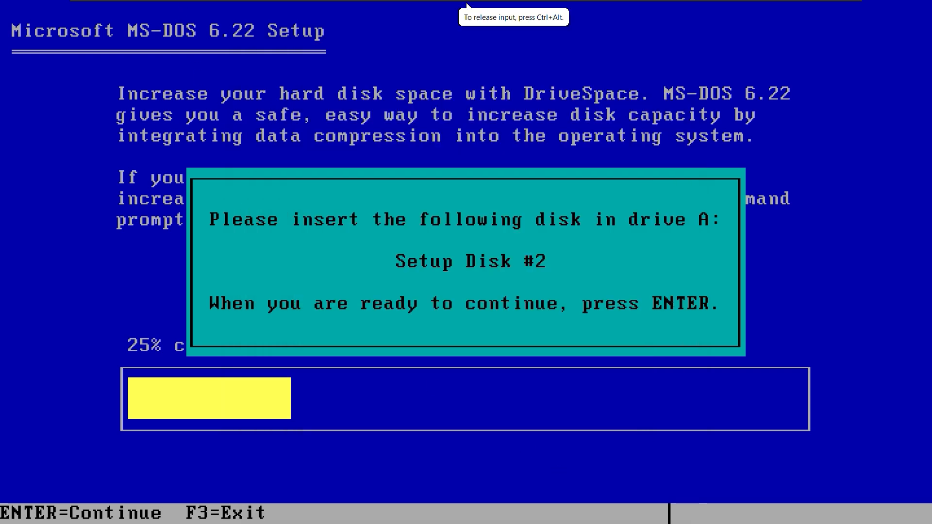
key(Return)
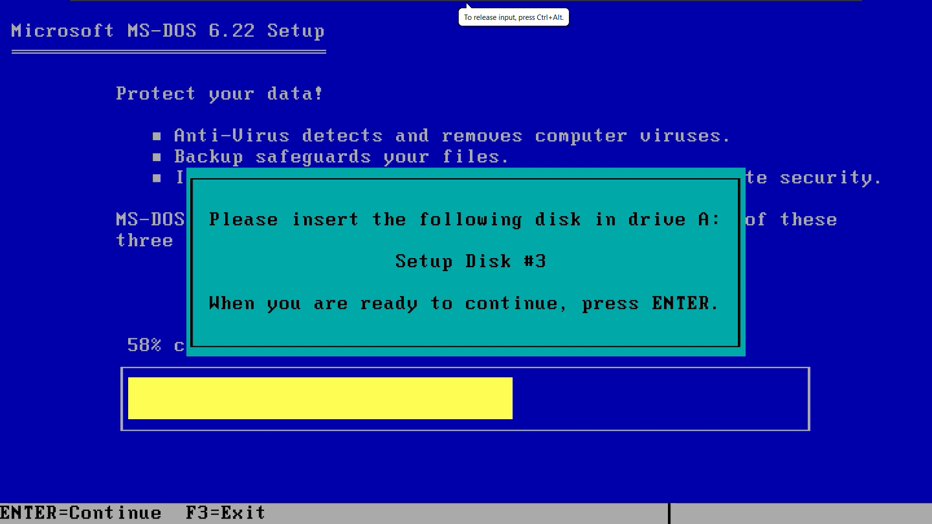
Step: Change the virtual machine's floppy image to disk3.img and continue Setup
key(ctrl+alt)
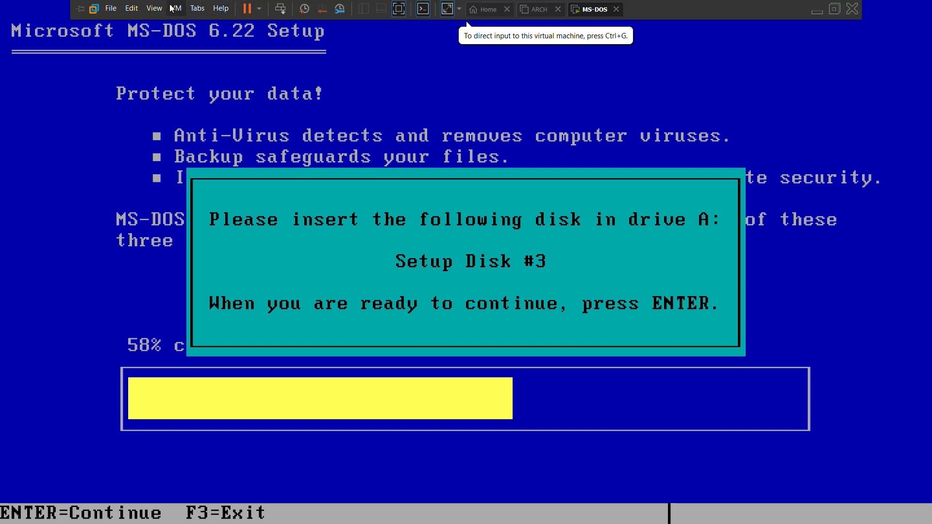
click(175, 8)
mouse_move(187, 39)
mouse_move(403, 52)
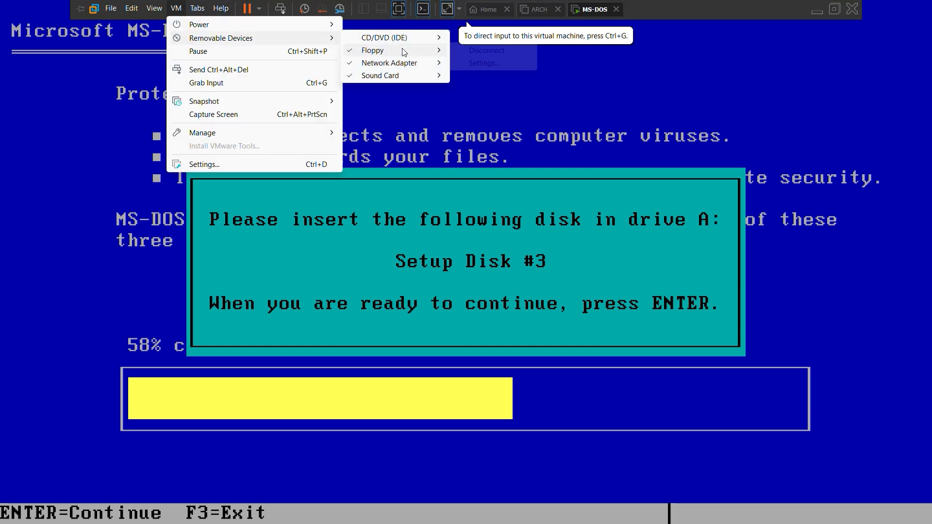
click(483, 63)
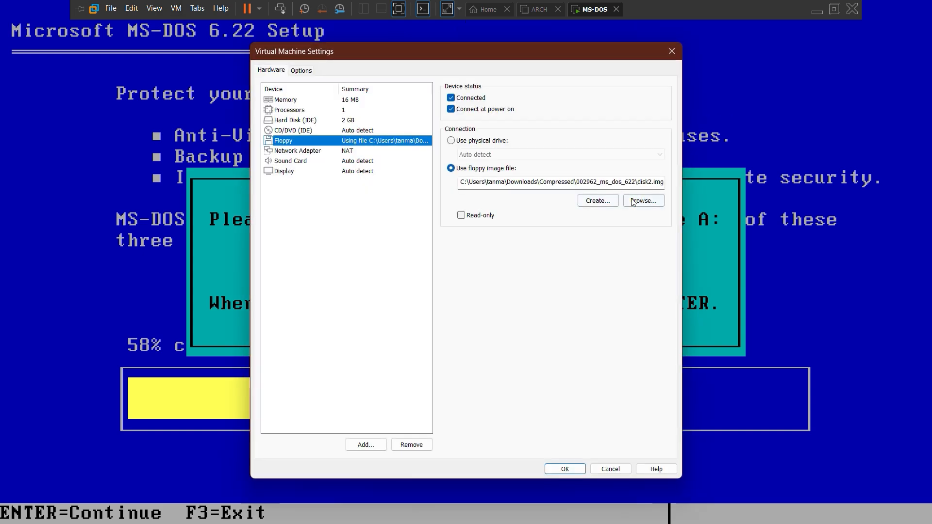
click(627, 204)
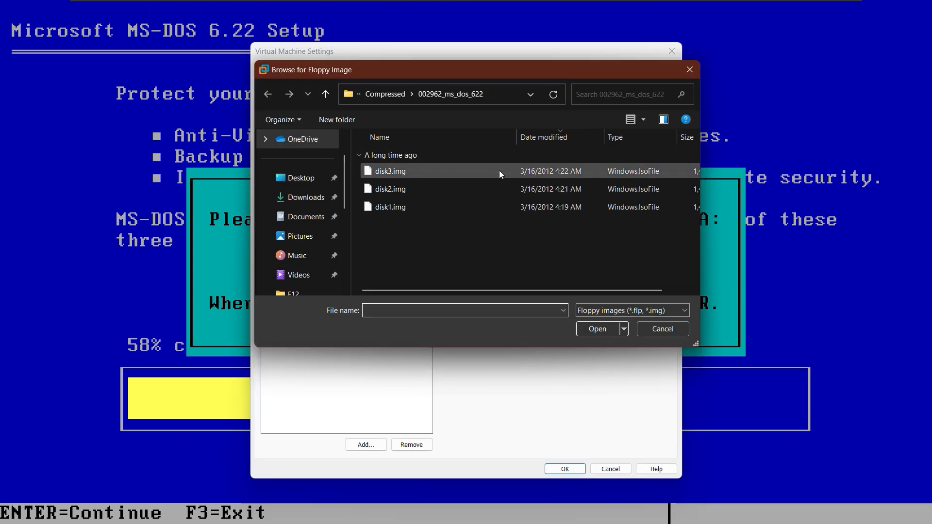
double_click(499, 170)
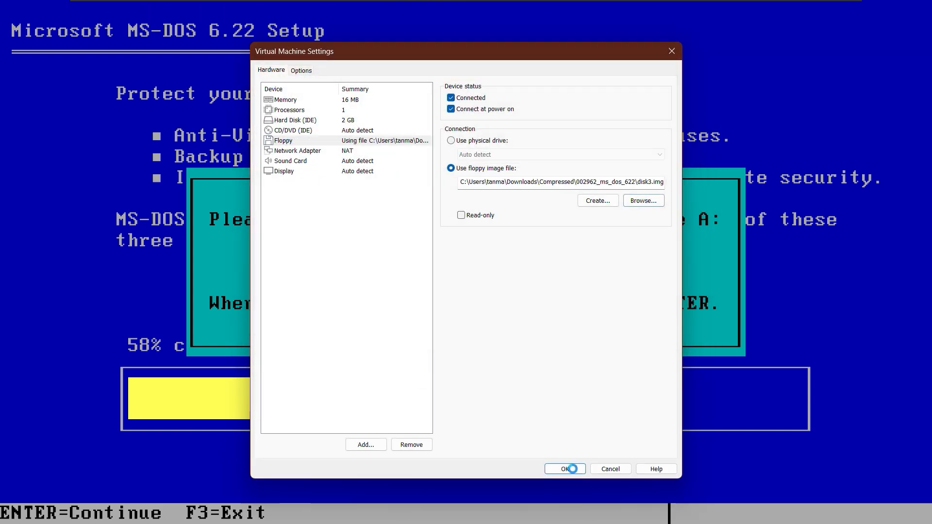
click(565, 468)
click(358, 327)
key(Return)
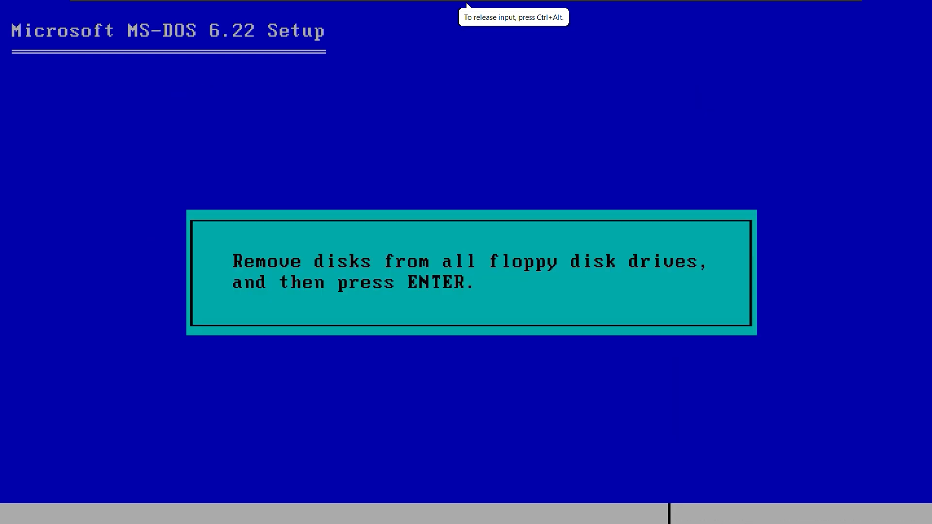
Step: Replace the floppy image with cdrom.img from Downloads and complete Setup by restarting into MS-DOS 6.22
key(ctrl+alt)
mouse_move(243, 2)
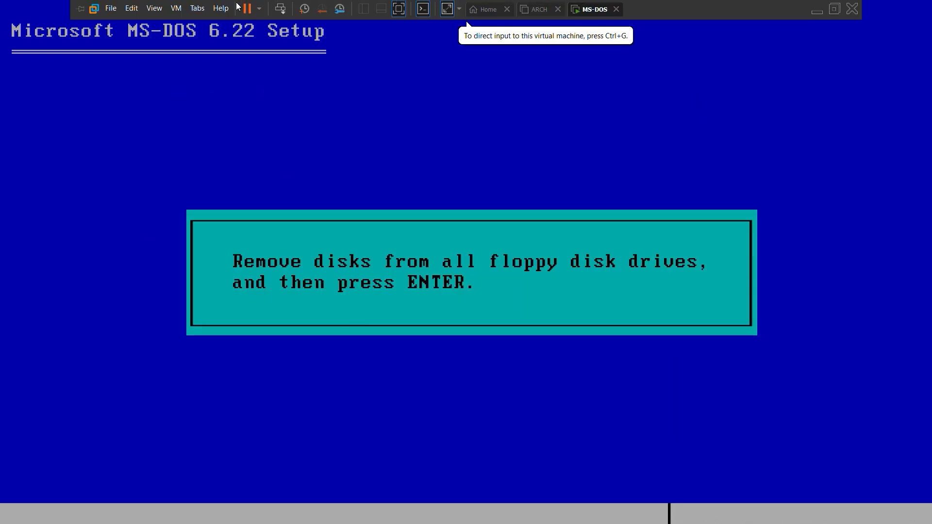
click(175, 8)
mouse_move(233, 39)
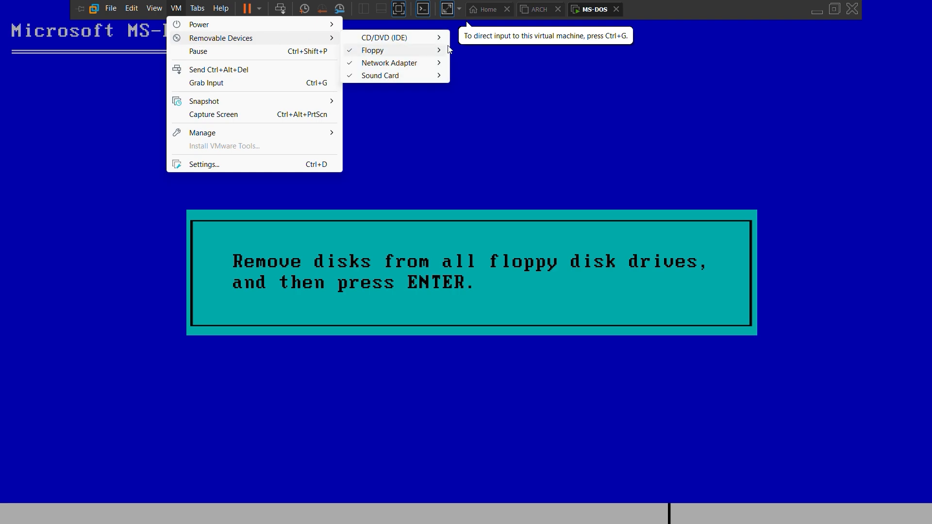
mouse_move(403, 51)
click(486, 64)
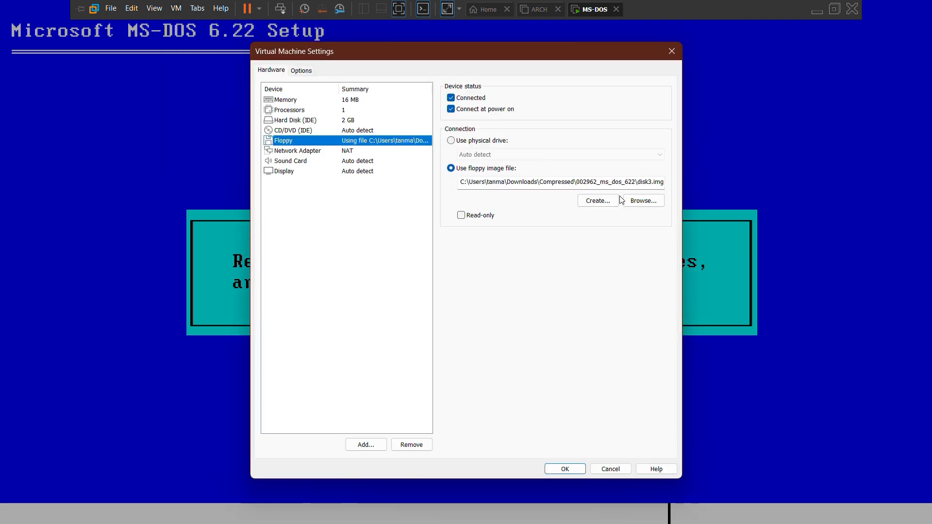
click(636, 201)
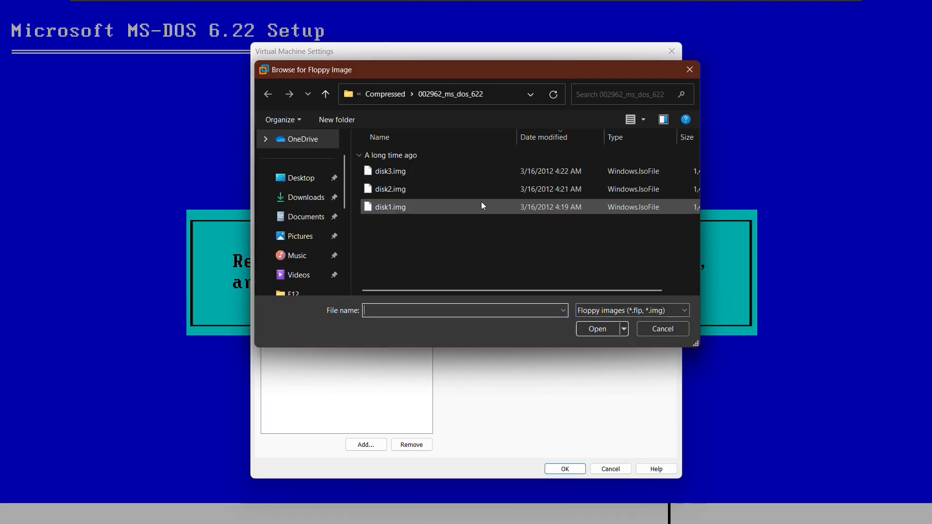
click(293, 199)
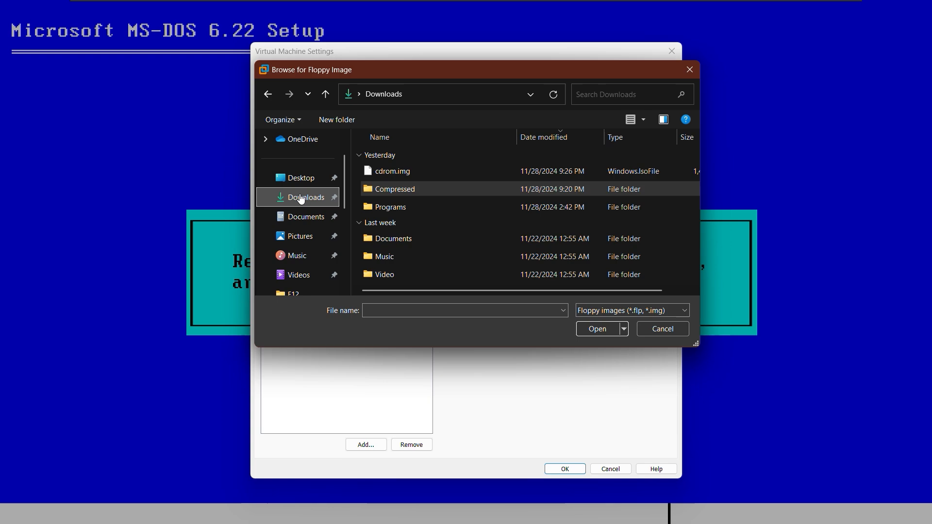
click(427, 173)
click(595, 331)
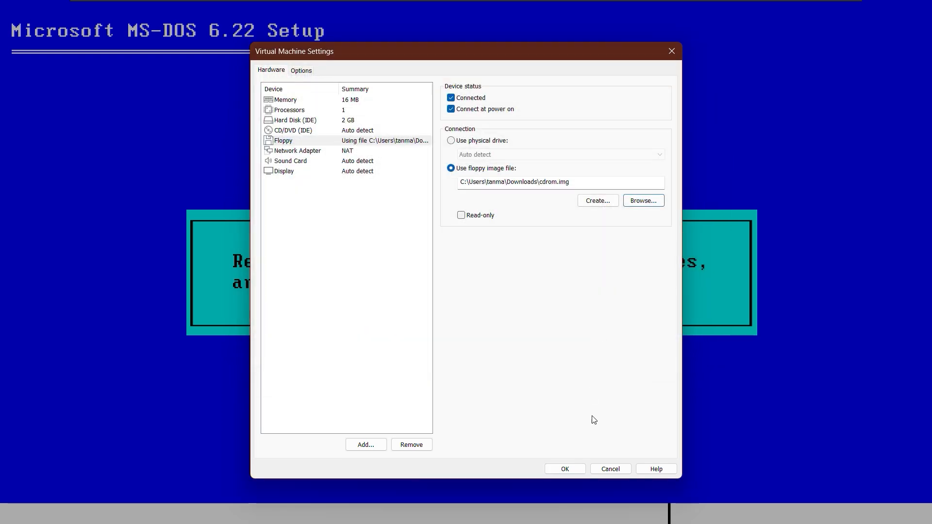
click(565, 469)
click(319, 171)
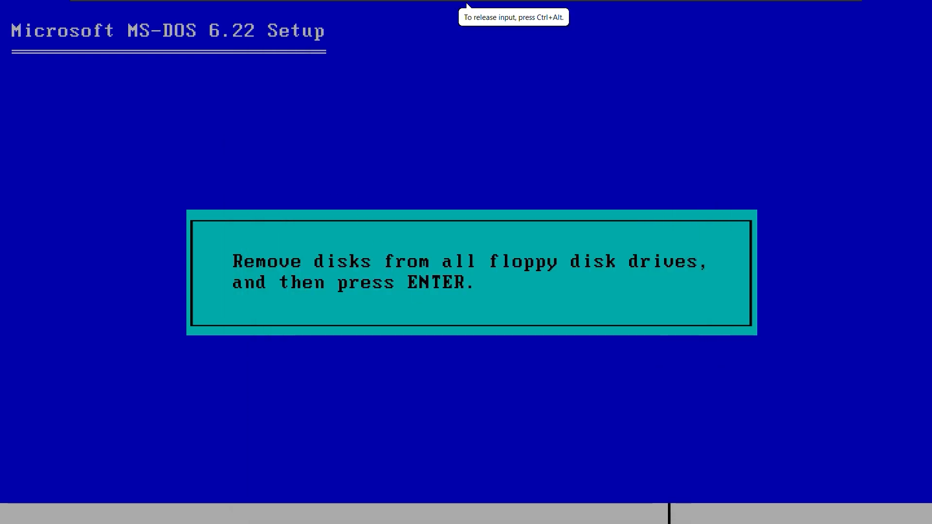
key(Return)
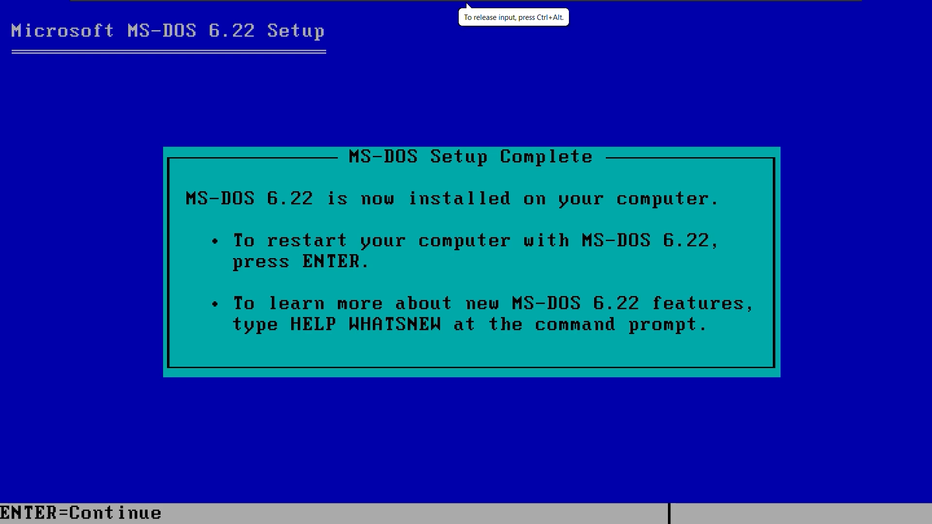
key(Return)
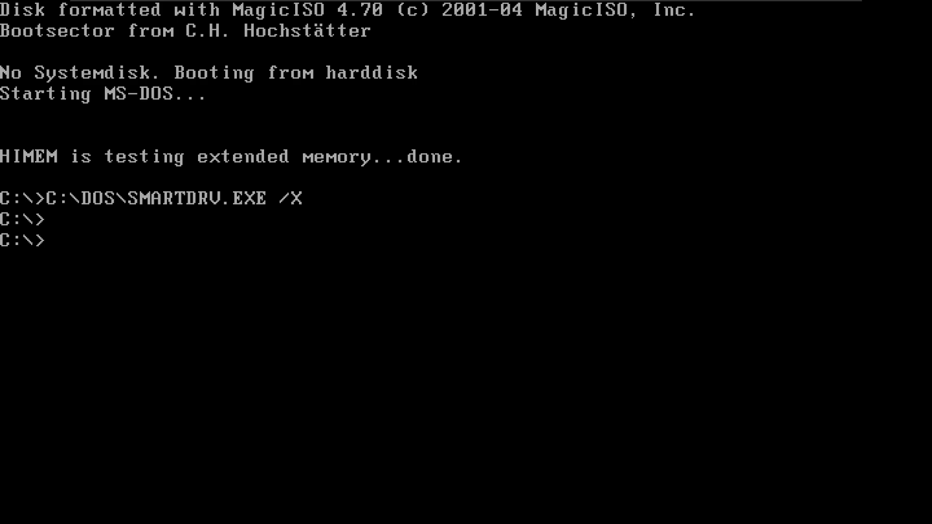
Step: Switch to drive A: and list the files on the floppy
text(A:)
key(Return)
text(dir)
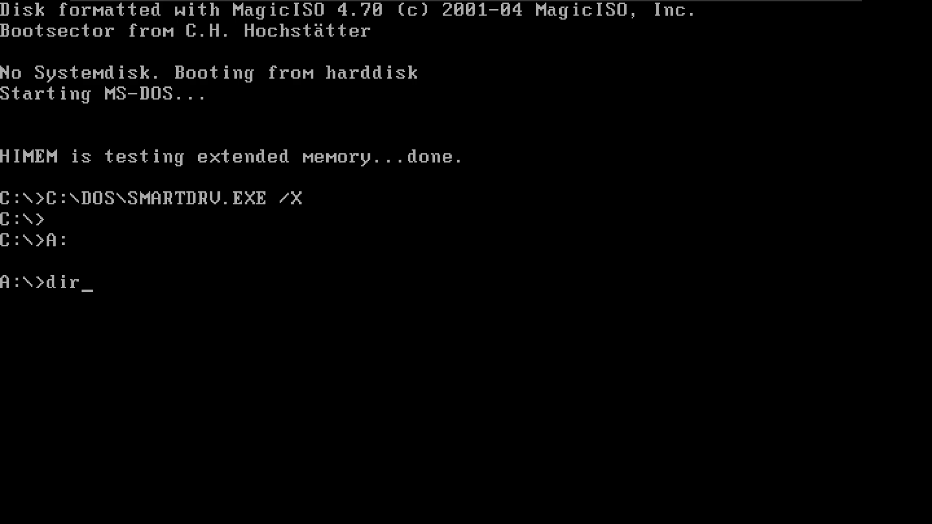
key(Return)
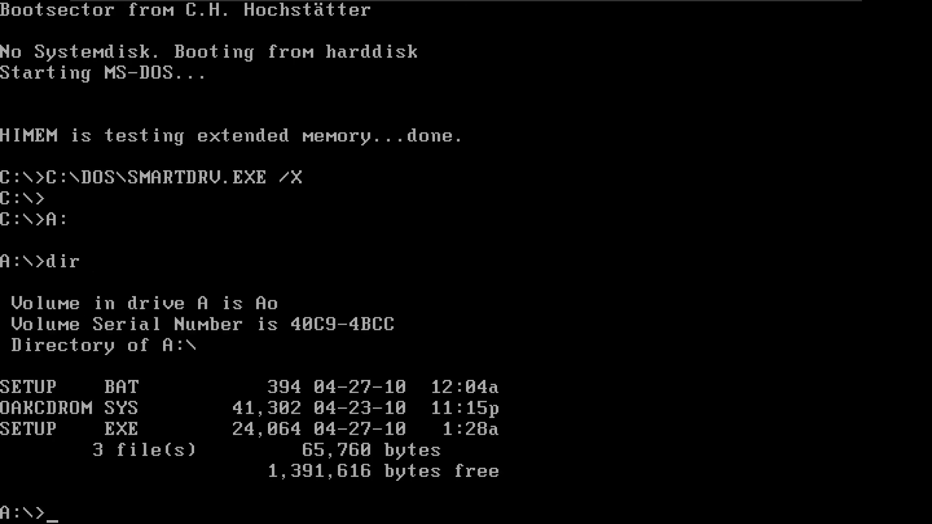
Step: Run setup.bat from the floppy to install the CD-ROM driver
text(sety)
key(BackSpace)
text(up.bat)
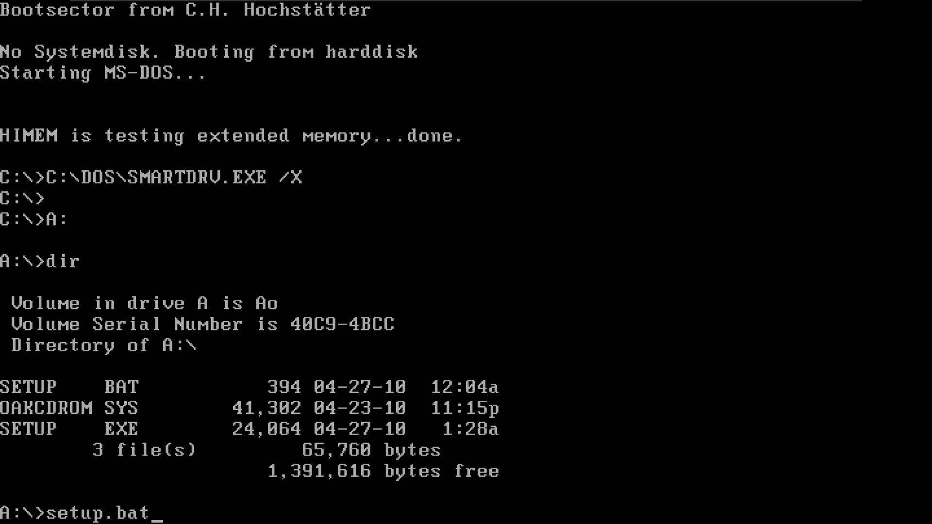
key(Return)
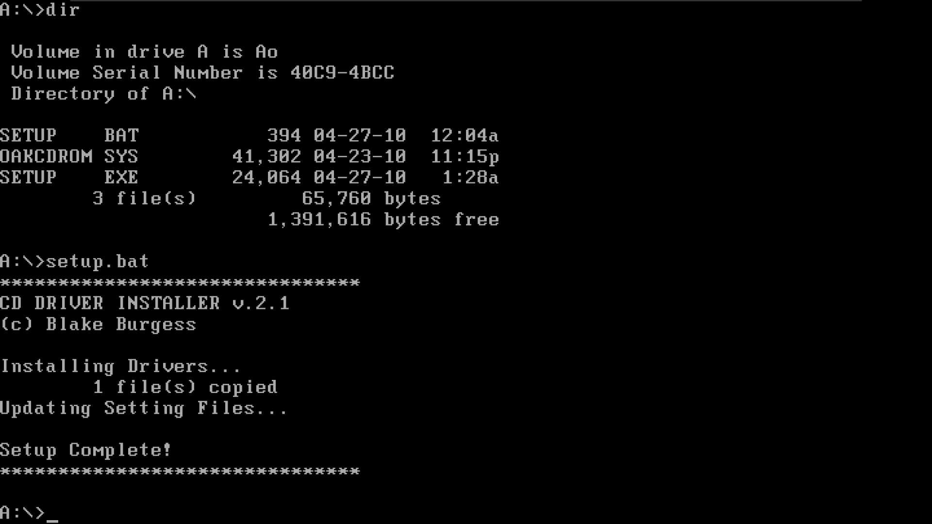
Step: Restart the MS-DOS guest and return input to the virtual machine
text(c)
key(BackSpace)
mouse_move(183, 4)
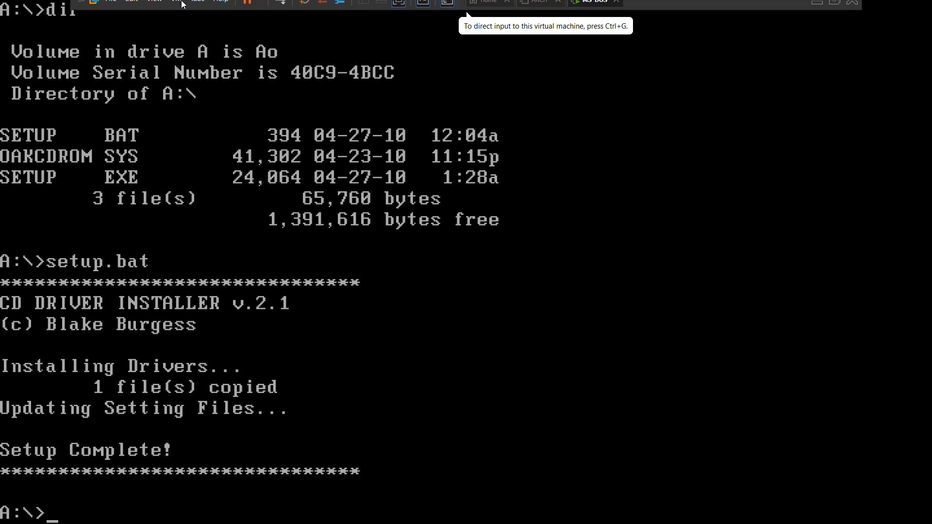
click(262, 9)
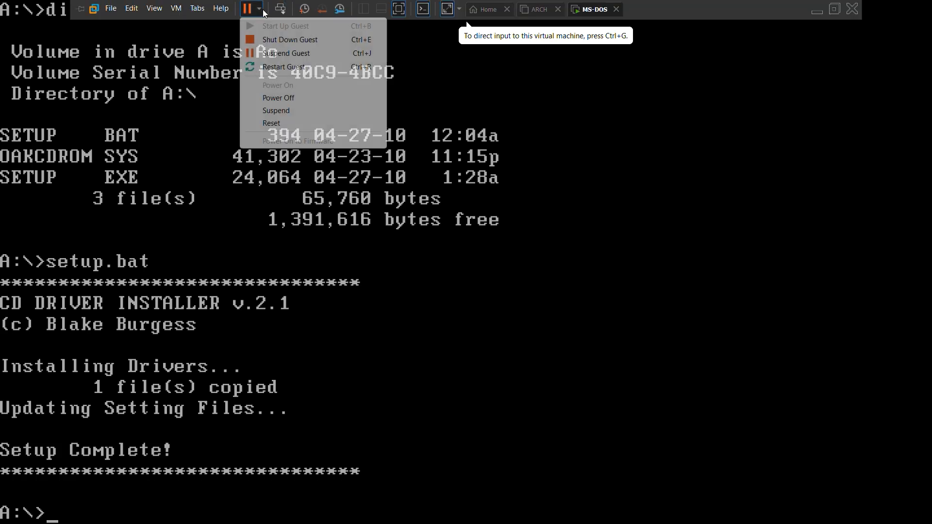
click(281, 67)
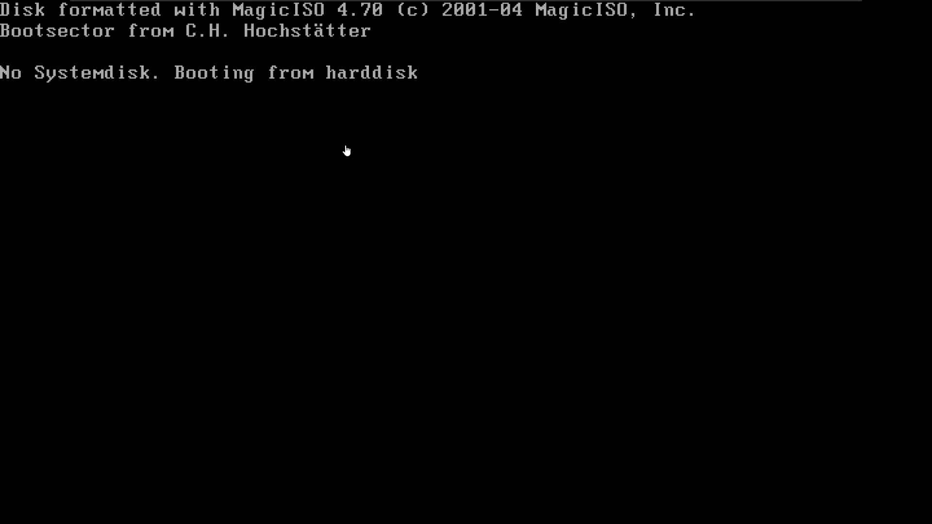
click(345, 147)
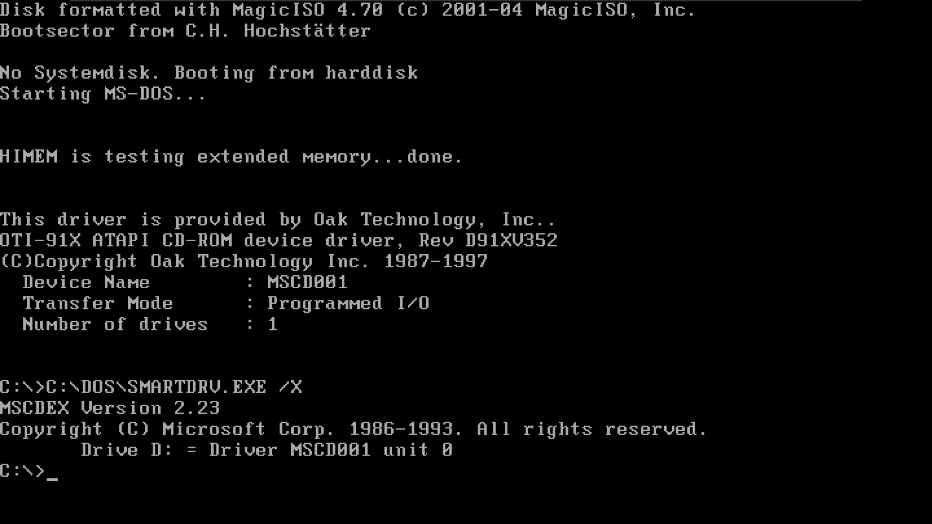
Step: List the root directory of drive C: and check the MS-DOS version with VER
text(dir)
key(Return)
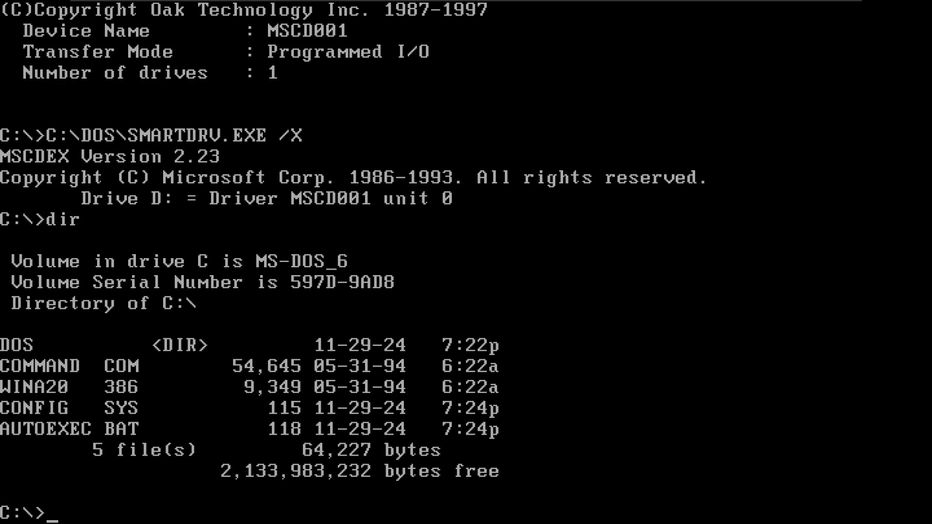
text(D)
key(BackSpace)
text(A)
key(BackSpace)
text(VER\)
key(Return)
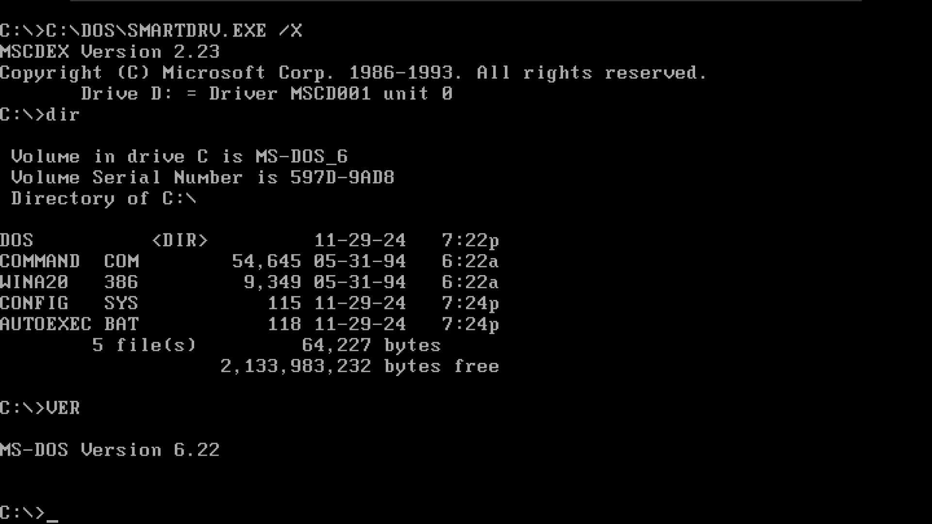
Step: Try to run the DISKPART and CLEAN commands at the C: prompt
text(DISKPART)
key(Return)
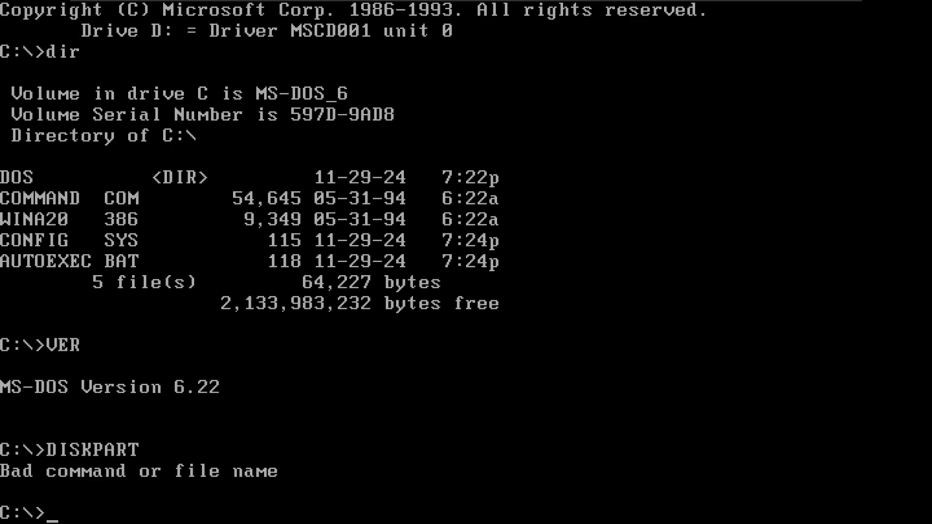
text(CLEAN)
key(Return)
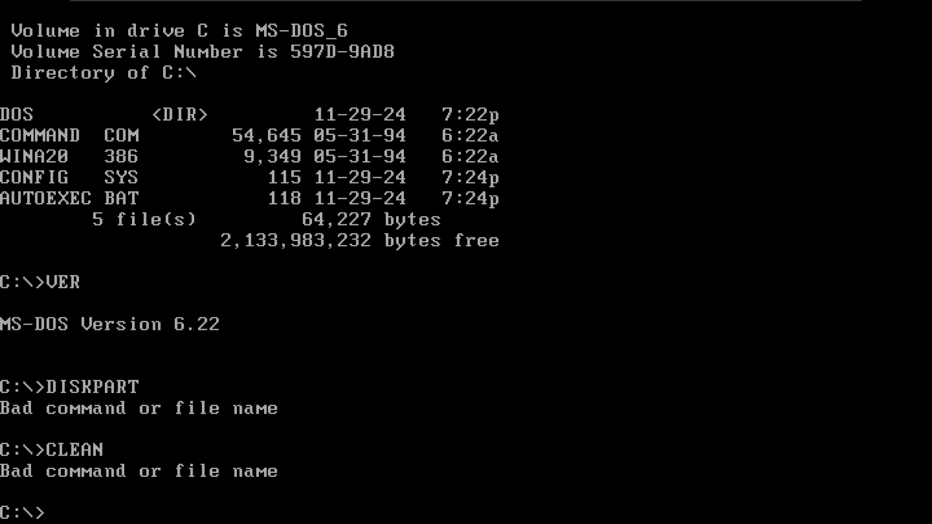
Step: List the files on drive C: again and run AUTOEXEC.BAT
text(DIR)
key(Return)
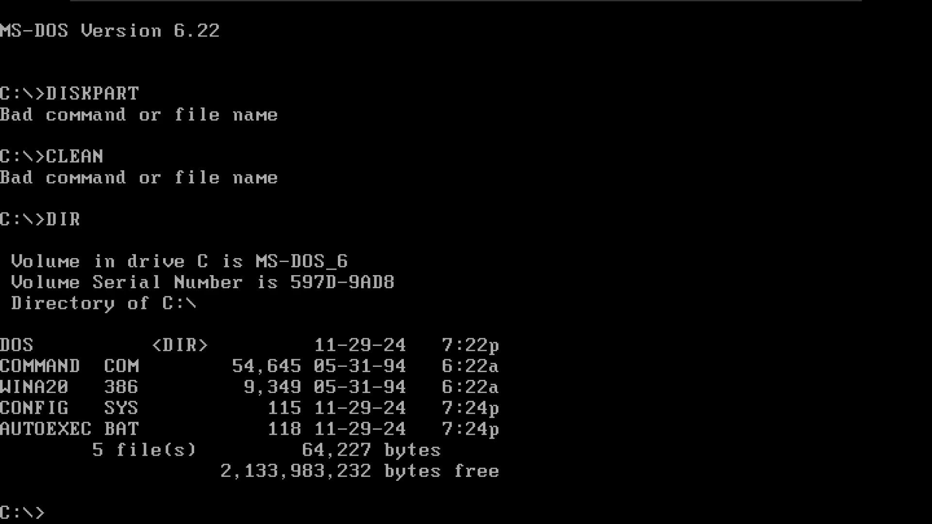
text(AUTOEXEC)
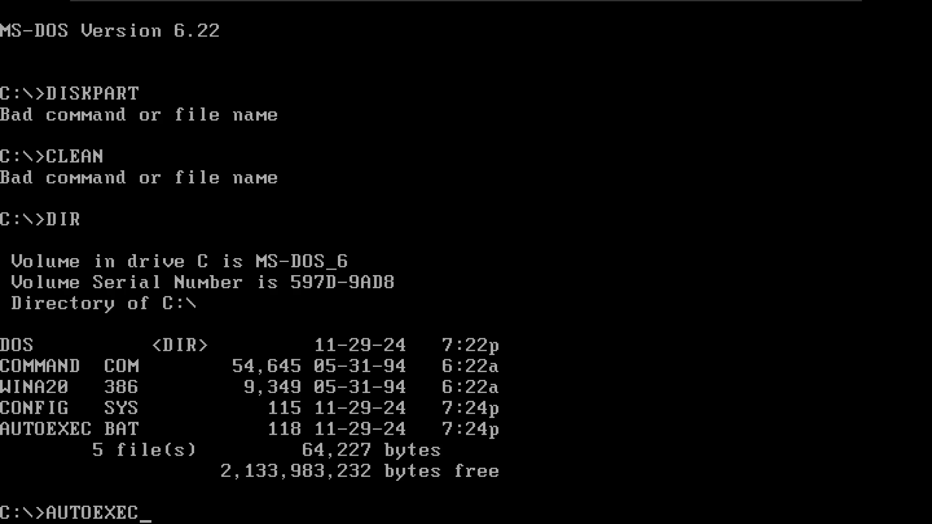
text(.BAT)
key(Return)
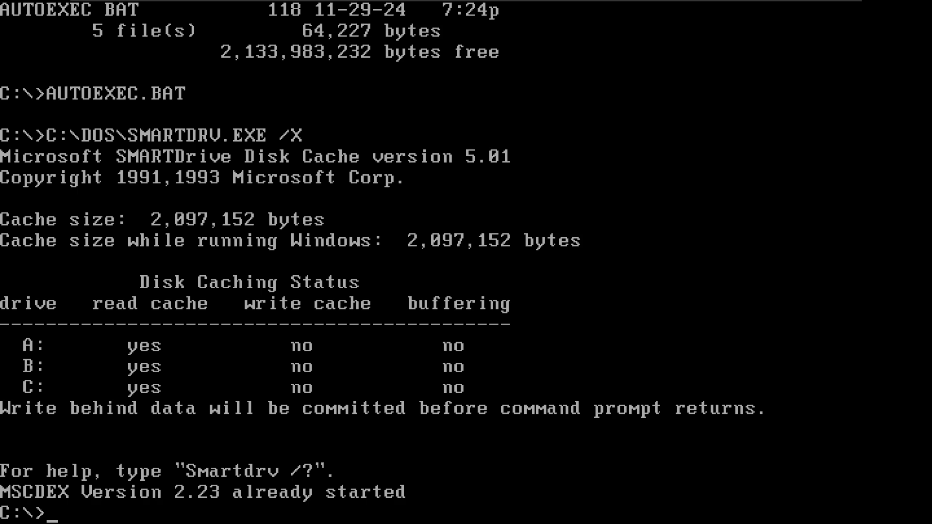
Step: List drive C: once more and try to run CONFIG.SYS and CONFIG as commands
text(DIR)
key(Return)
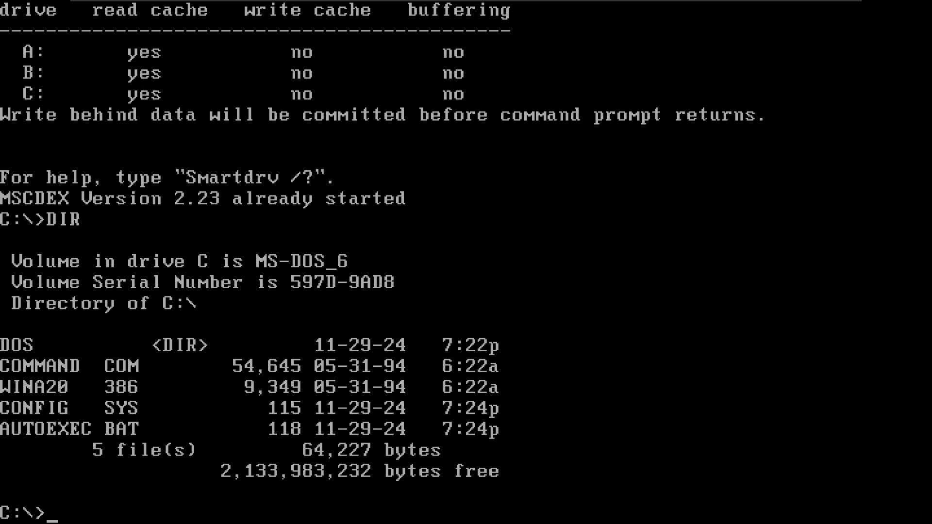
text(CONFI)
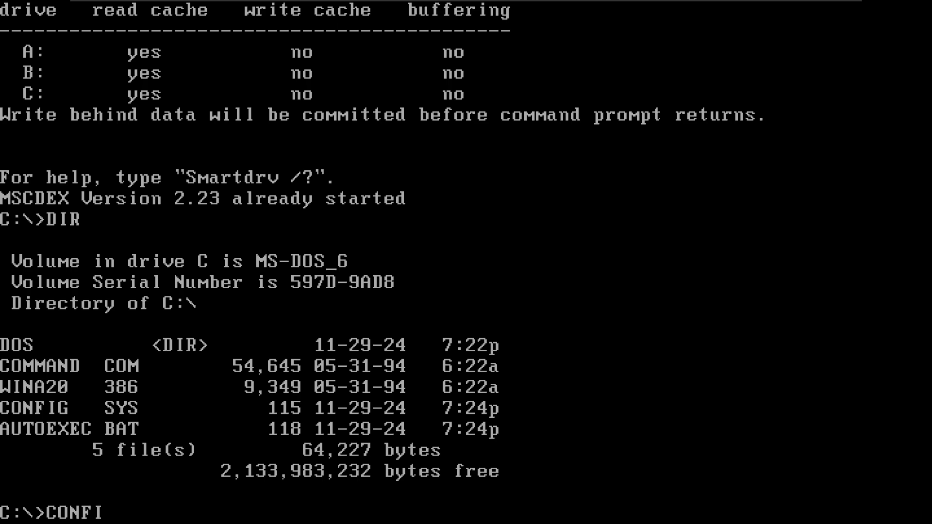
text(G.SYS)
key(Return)
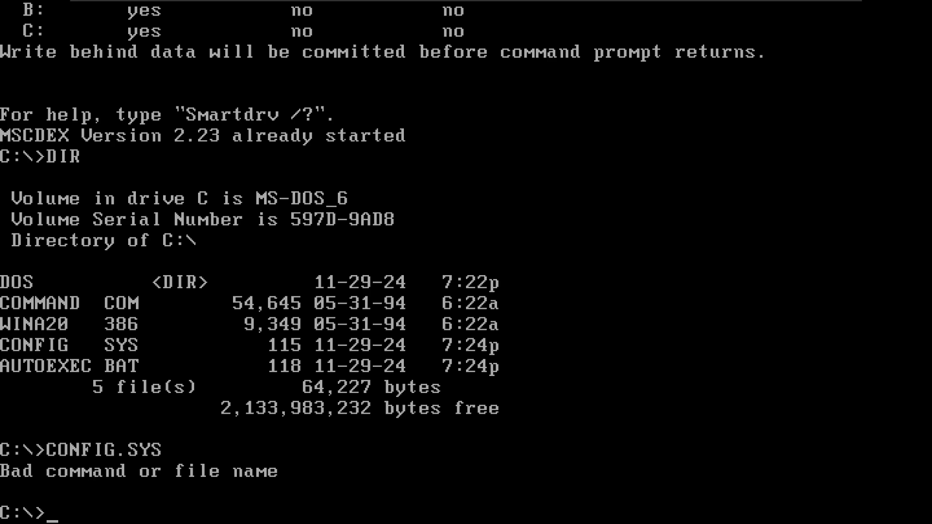
text(CONFIG)
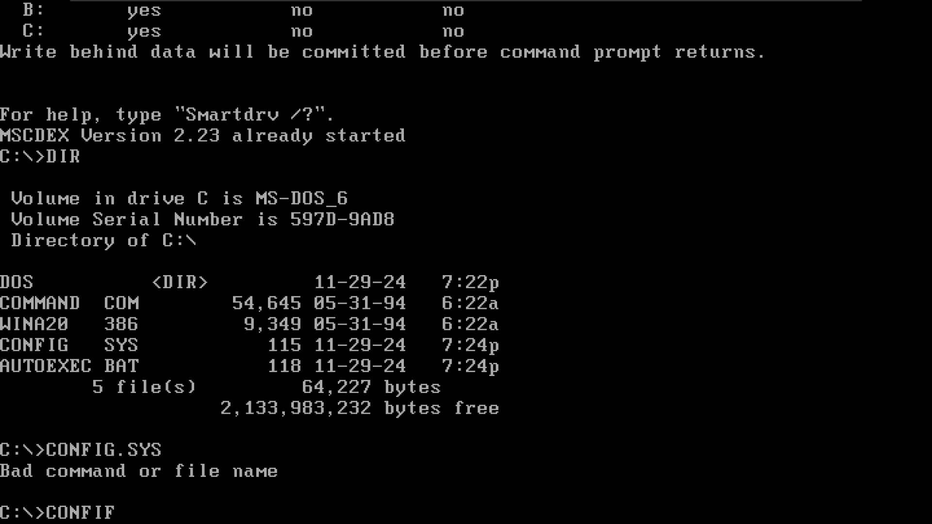
key(Return)
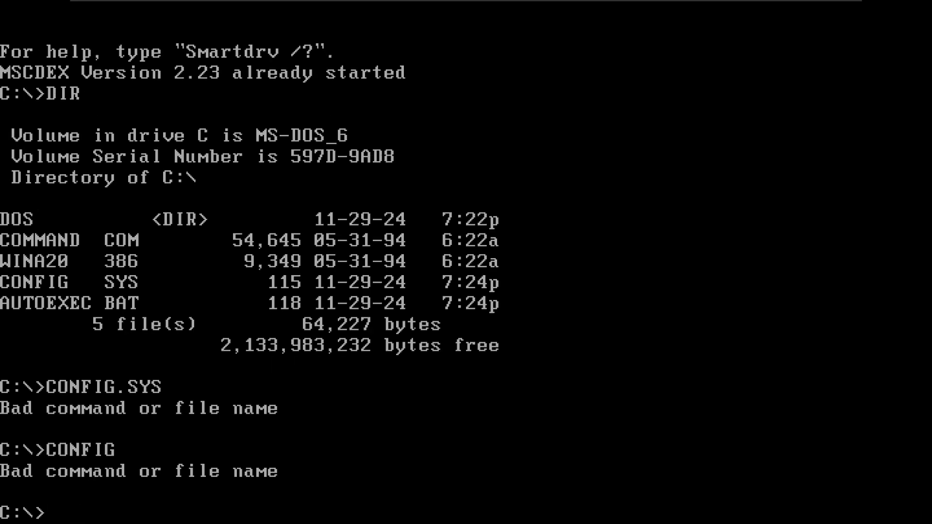
Step: Try to restart MS-DOS from the prompt with SHUTDOWN -R
text(SHUTD)
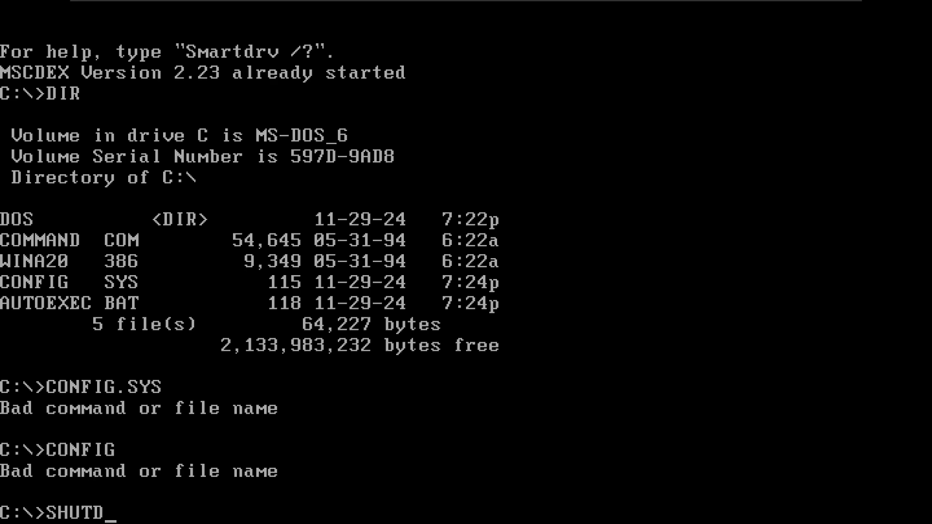
text(OWN -R)
key(Return)
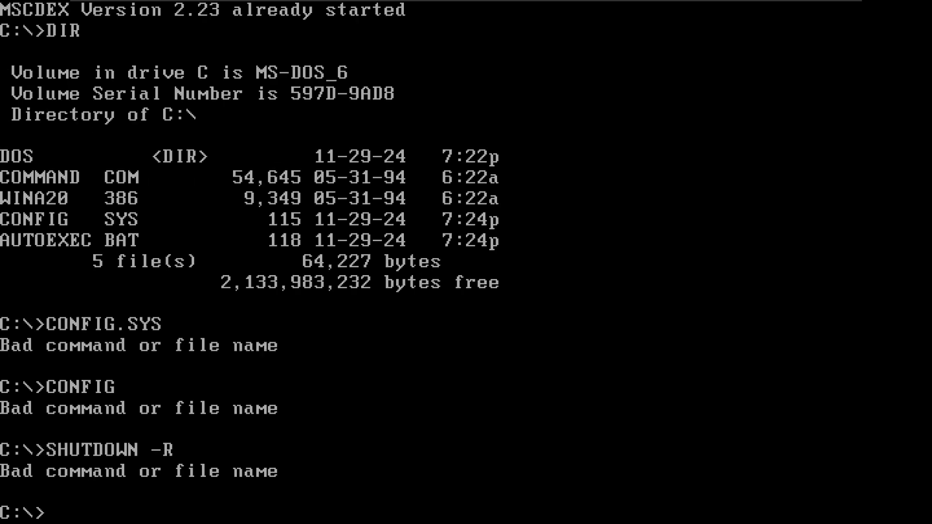
Step: Release input from the guest, power off the MS-DOS virtual machine and leave full-screen mode
key(ctrl+alt)
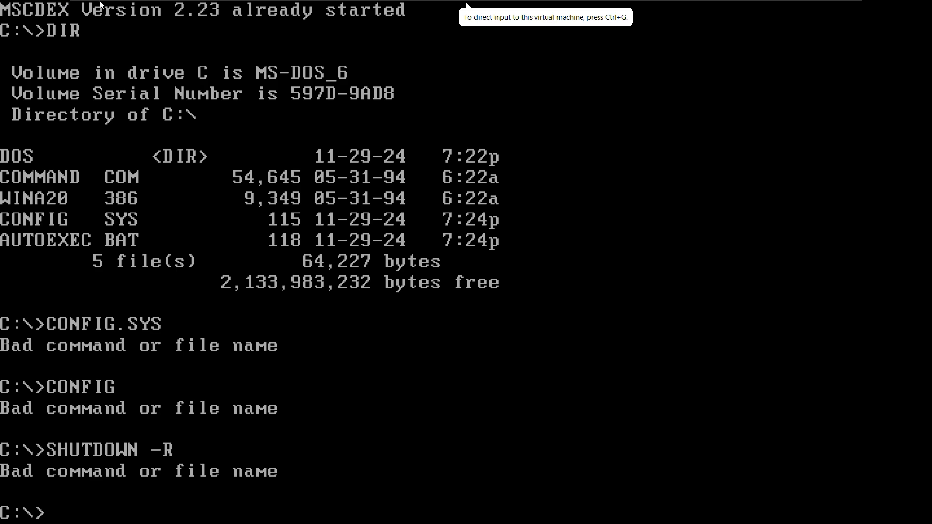
click(260, 8)
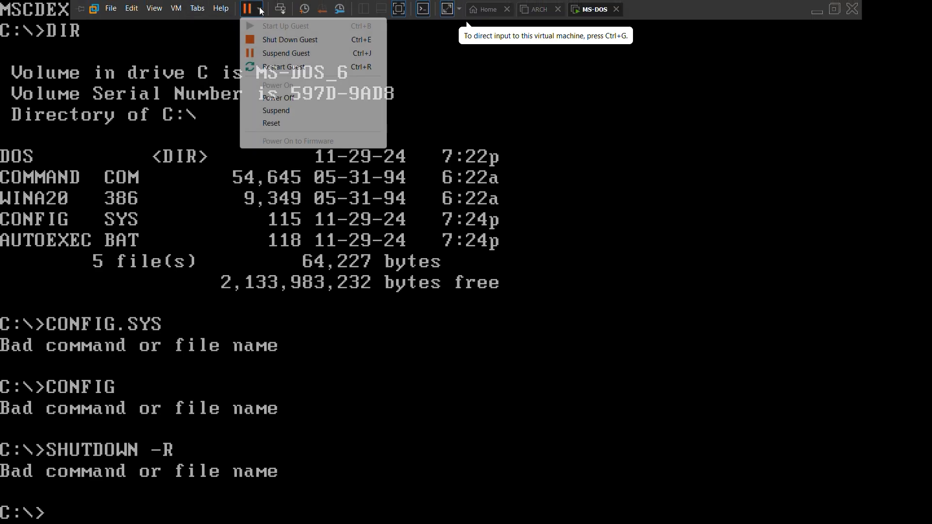
click(278, 95)
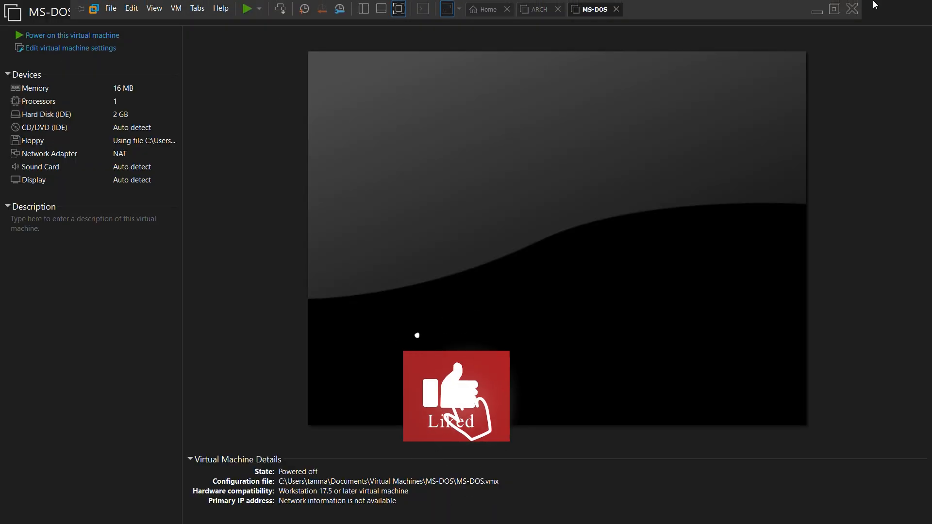
click(835, 8)
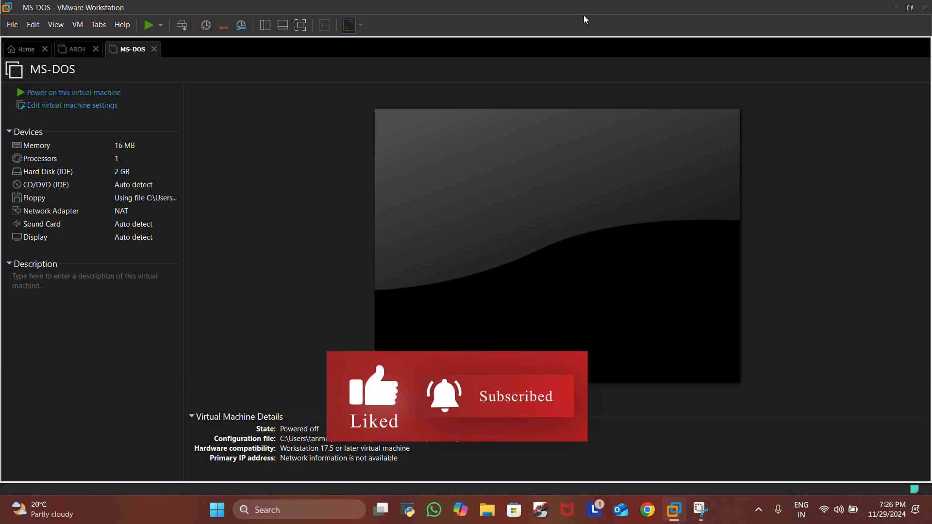